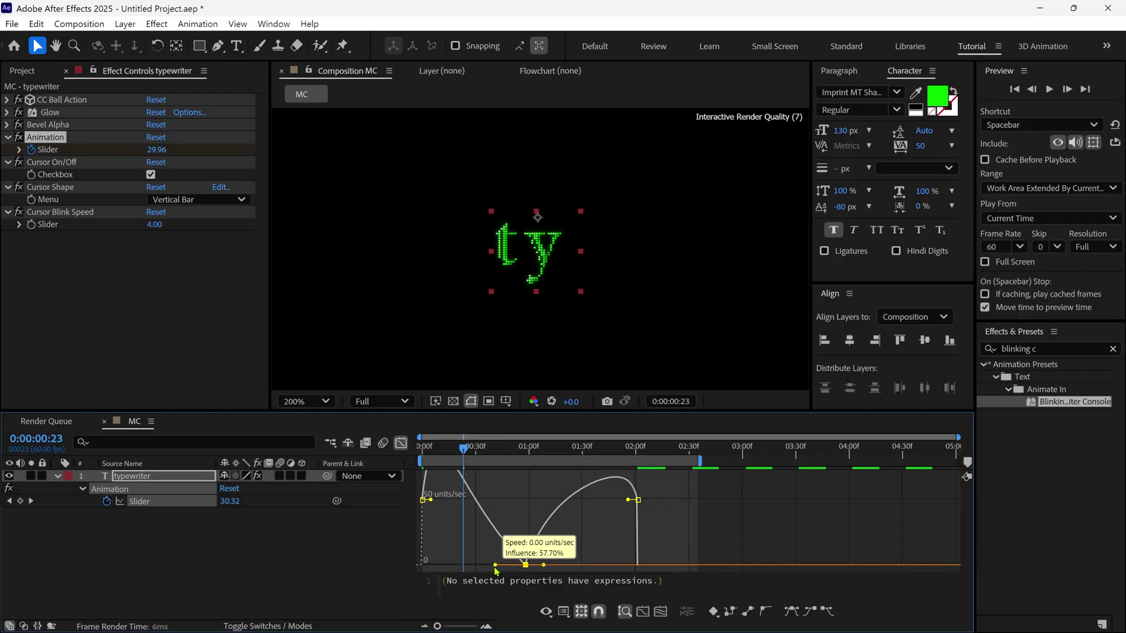
- Ease the typing slider keyframes to 57.7% and 67.22% influence and scrub to check
left_click_drag(495, 569, 561, 566)
left_click_drag(462, 451, 505, 452)
left_click_drag(505, 451, 521, 452)
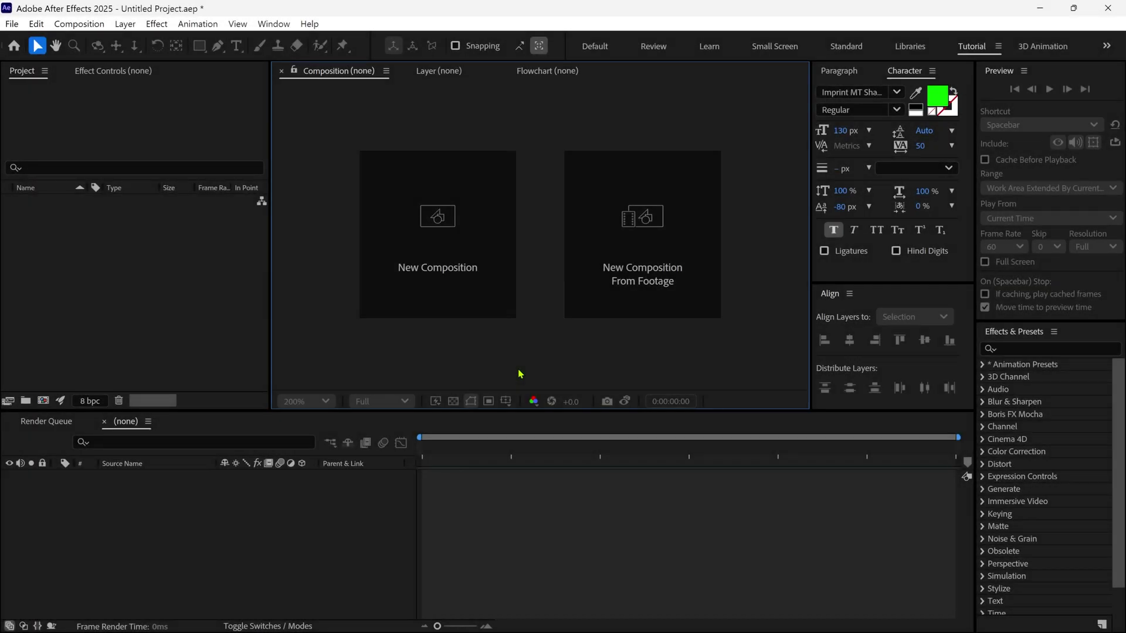
- Create a new composition named MC
left_click(456, 293)
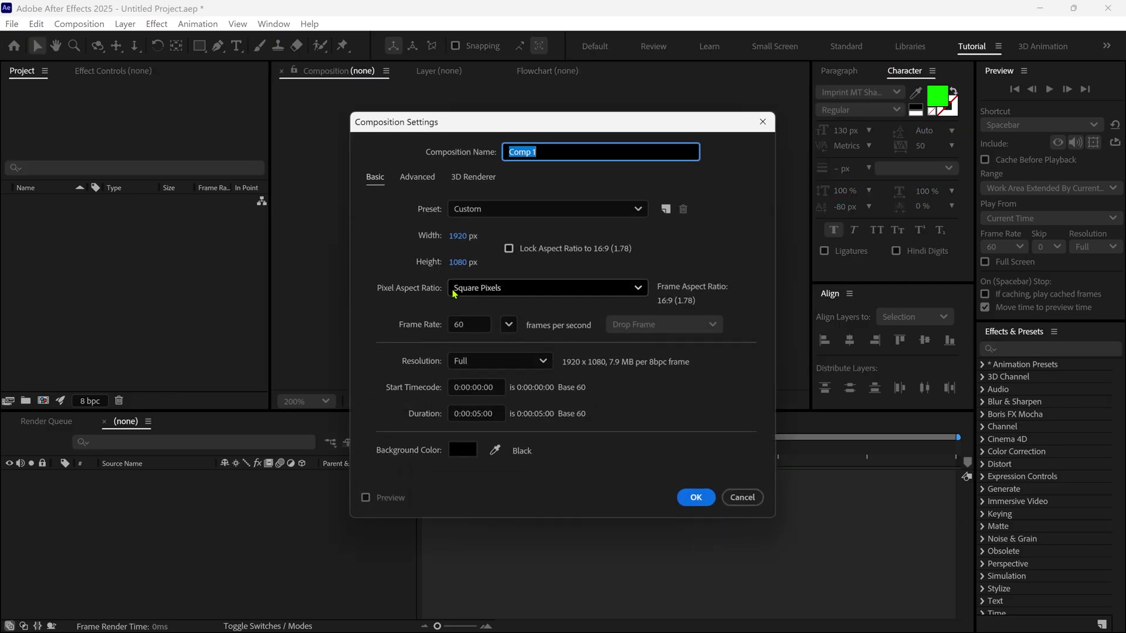
type("MC")
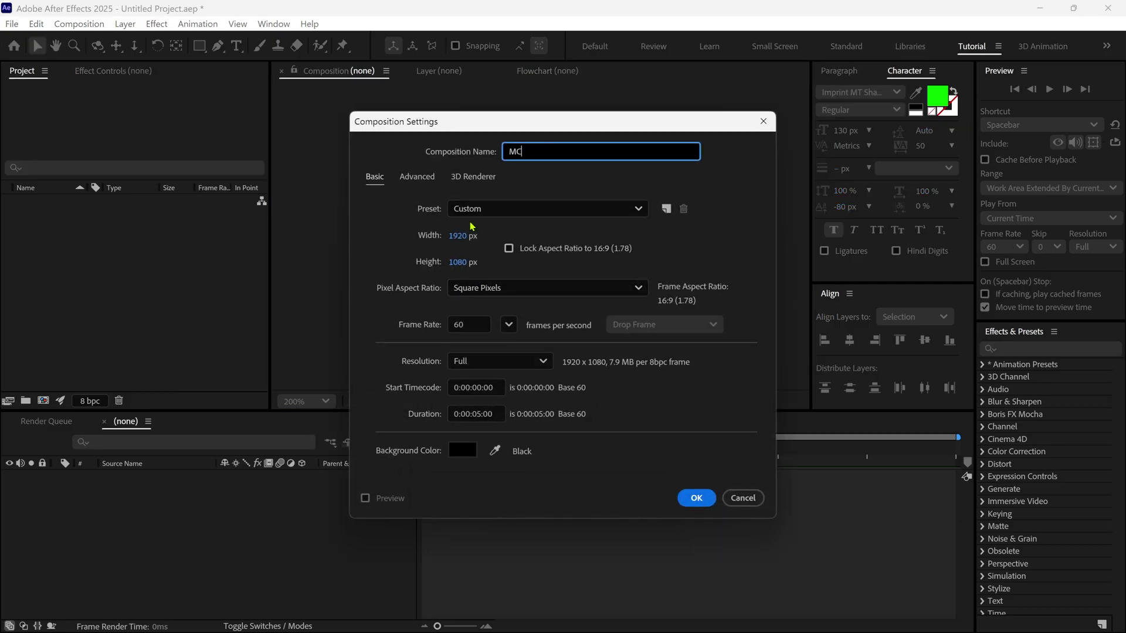
left_click(697, 498)
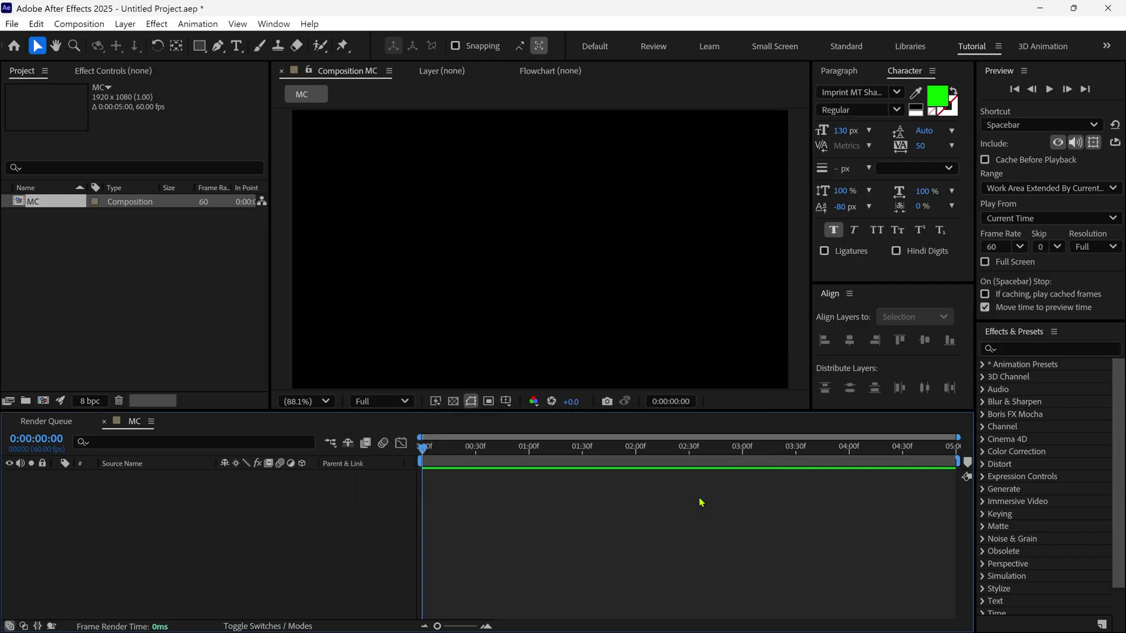
- Add a 'typewriter' text layer, centre it horizontally and vertically, and zoom to 200%
left_click(237, 46)
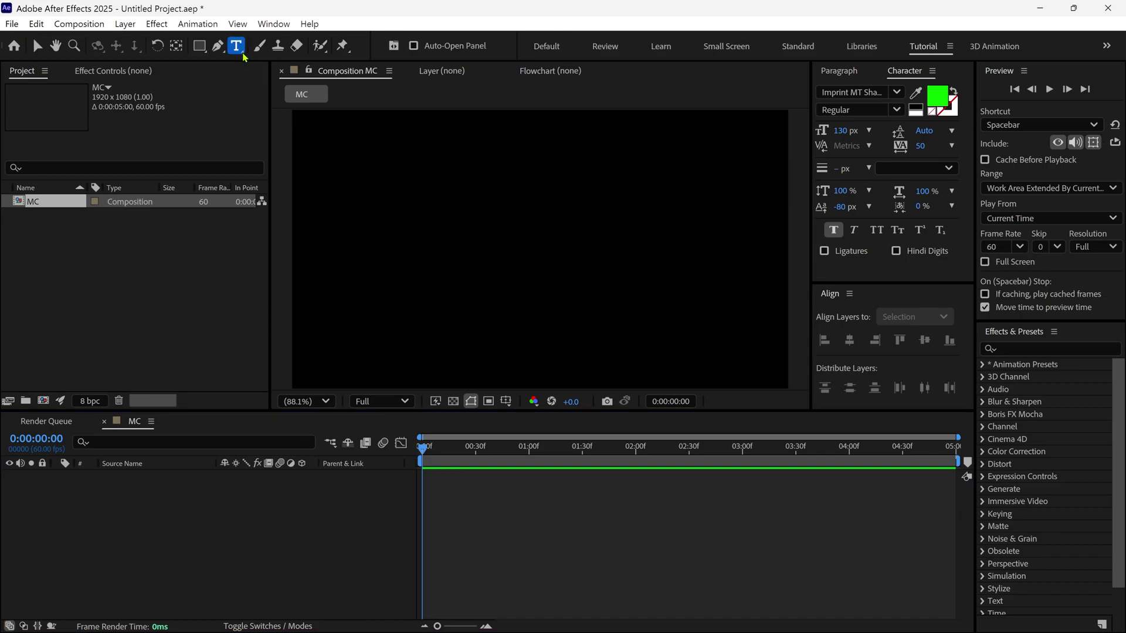
left_click(427, 266)
type("typewriter")
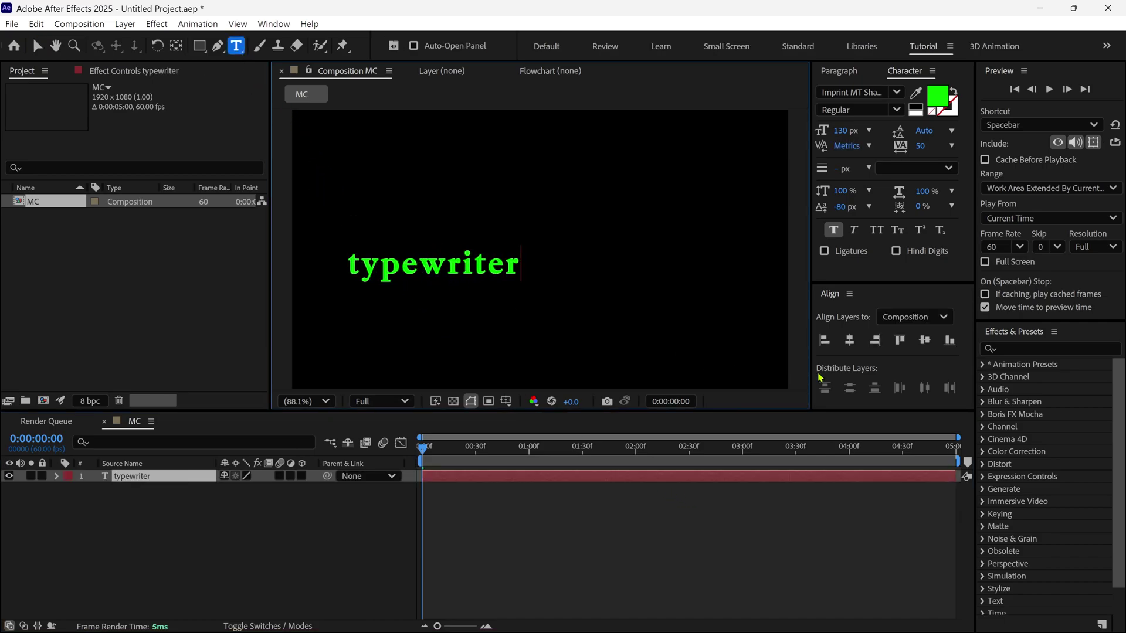
left_click(849, 340)
left_click(925, 342)
key("period")
key("period")
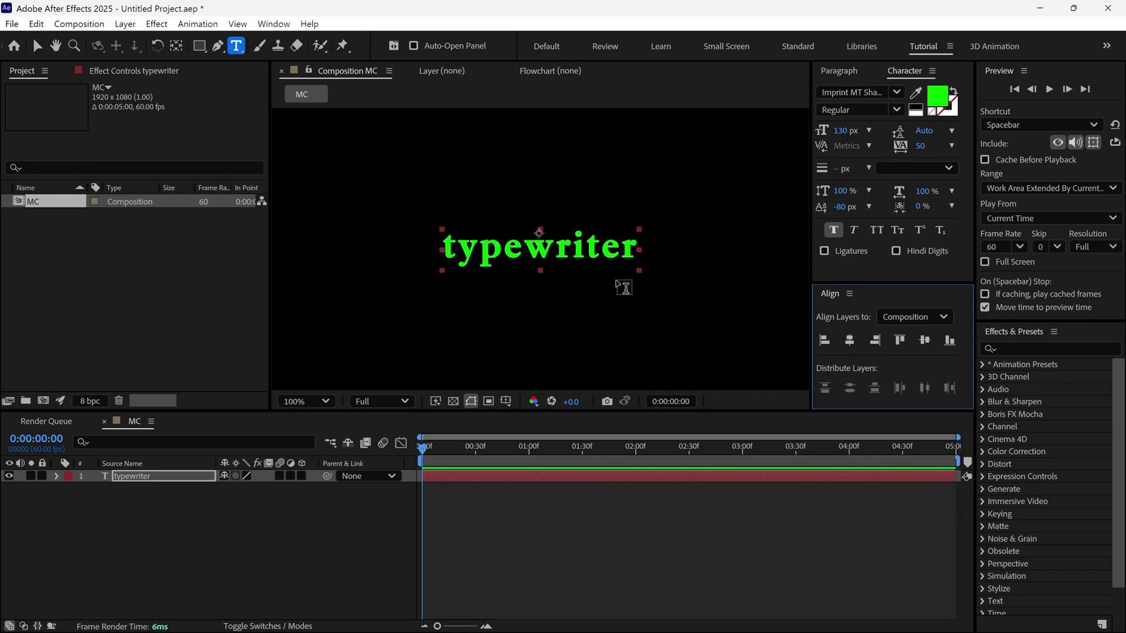
left_click(1009, 350)
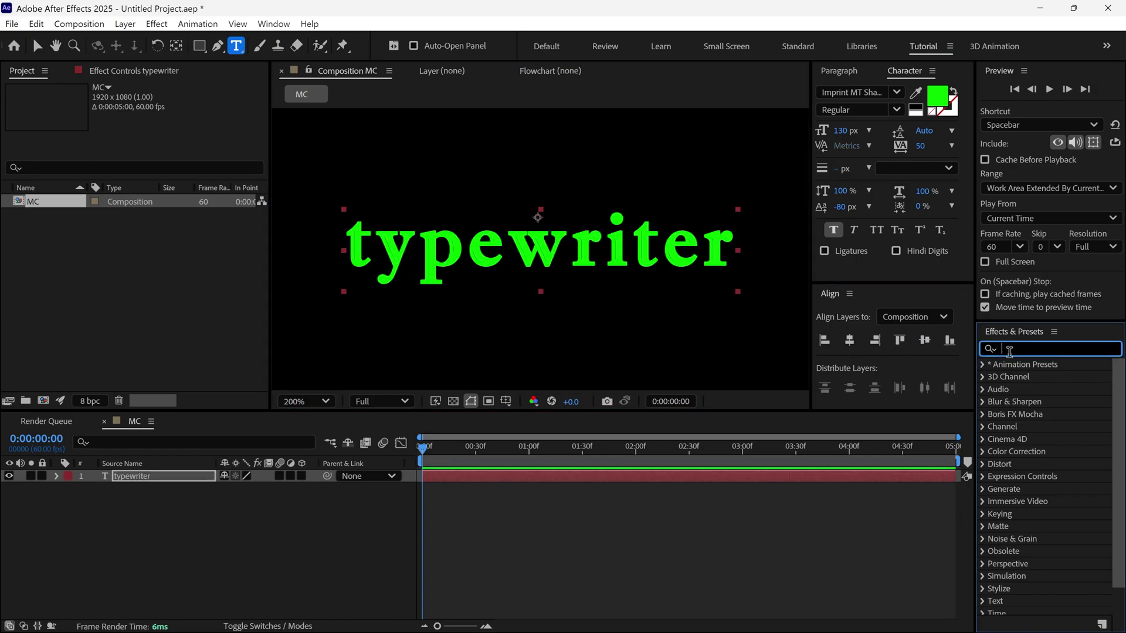
- Apply CC Ball Action to the typewriter text with Grid Spacing 1 and Ball Size 50
type("cc ball")
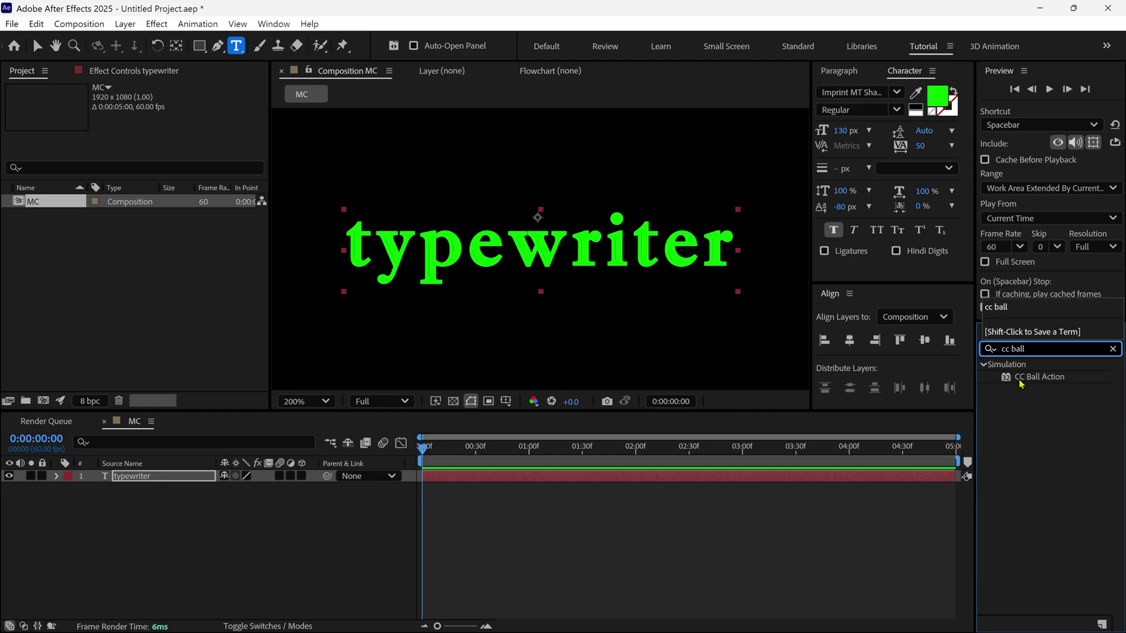
left_click_drag(1021, 385, 573, 257)
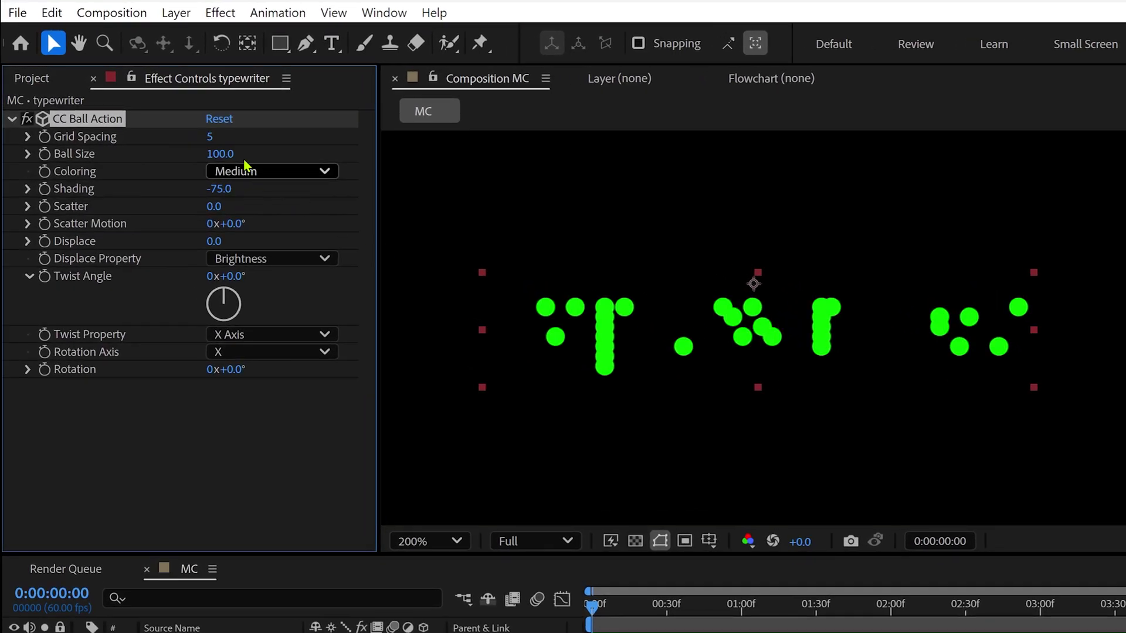
left_click(210, 136)
type("1")
key("Tab")
type("50")
key("Return")
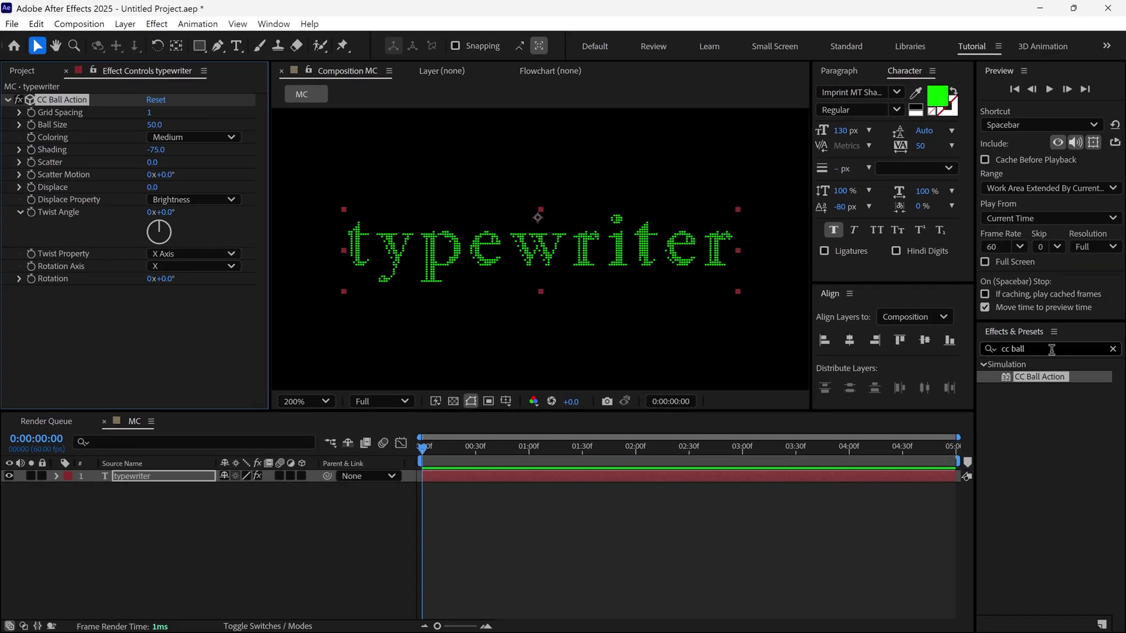
- Apply the Stylize Glow effect to the typewriter text layer
left_click(1052, 350)
type("glow")
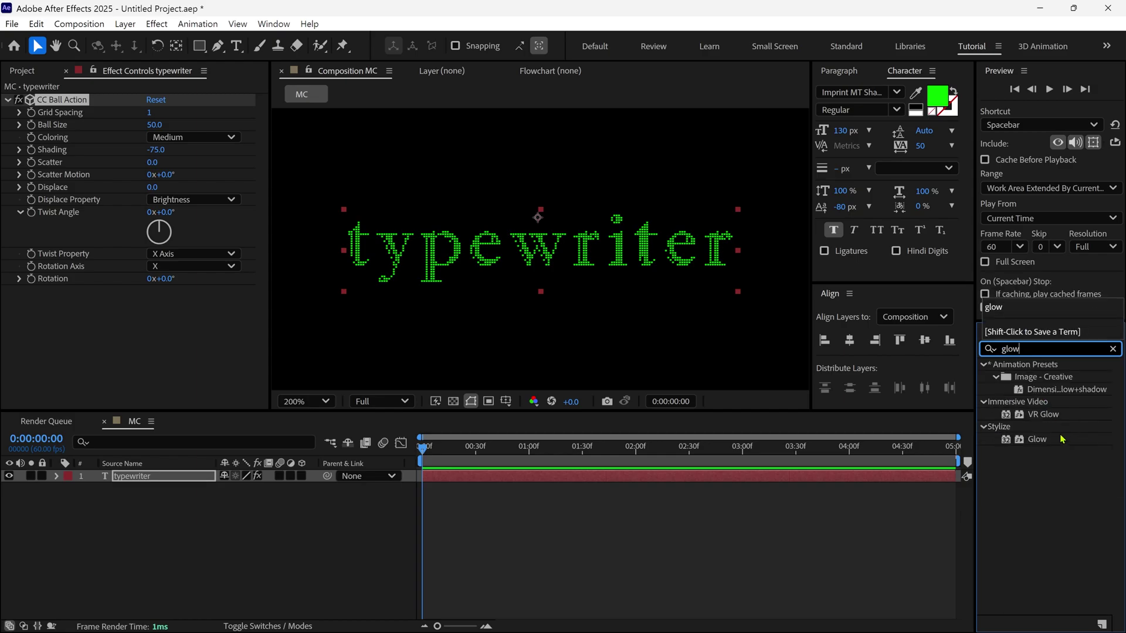
left_click_drag(1061, 440, 617, 258)
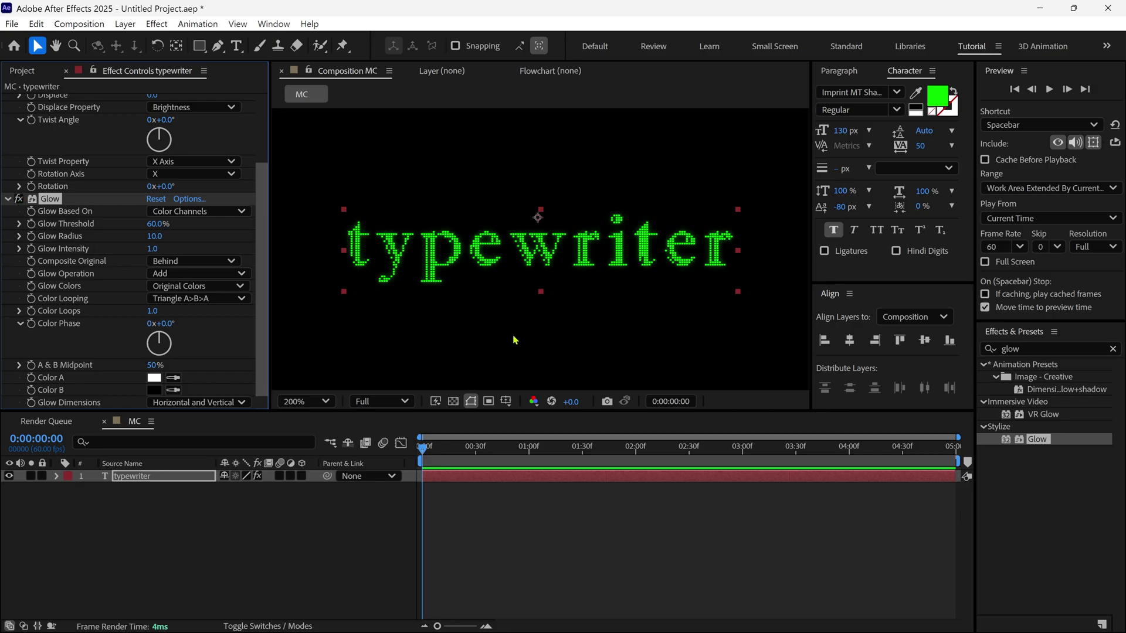
left_click(1035, 350)
- Apply Bevel Alpha to the text with Edge Thickness 7 and Light Intensity 1.00
type("bevel")
left_click(1050, 451)
left_click_drag(1042, 458, 581, 258)
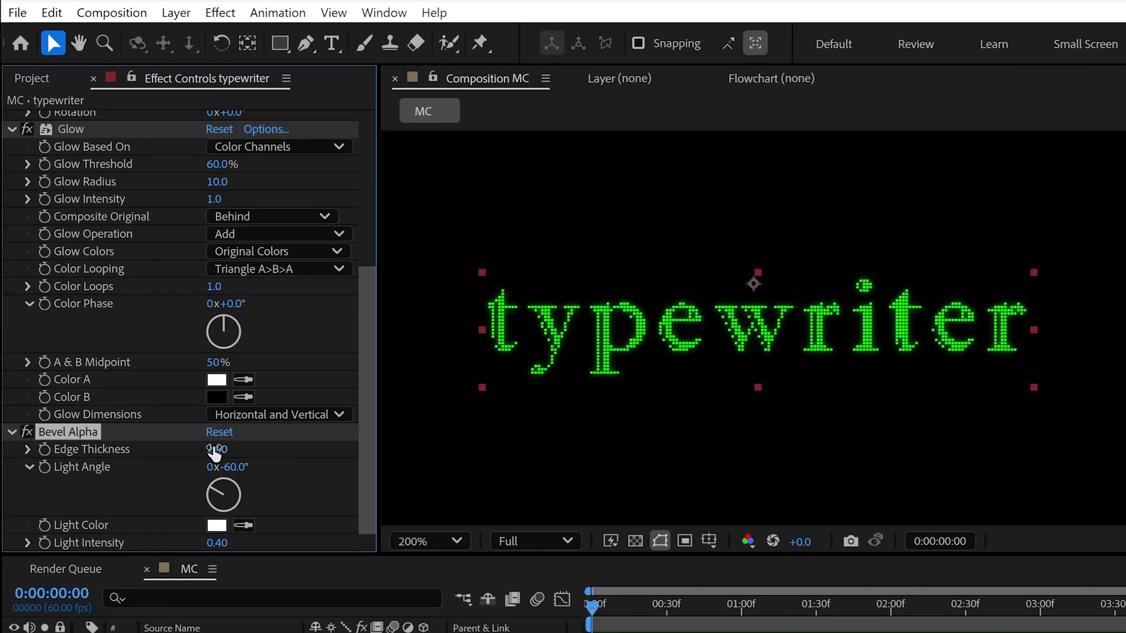
left_click(216, 450)
key("Return")
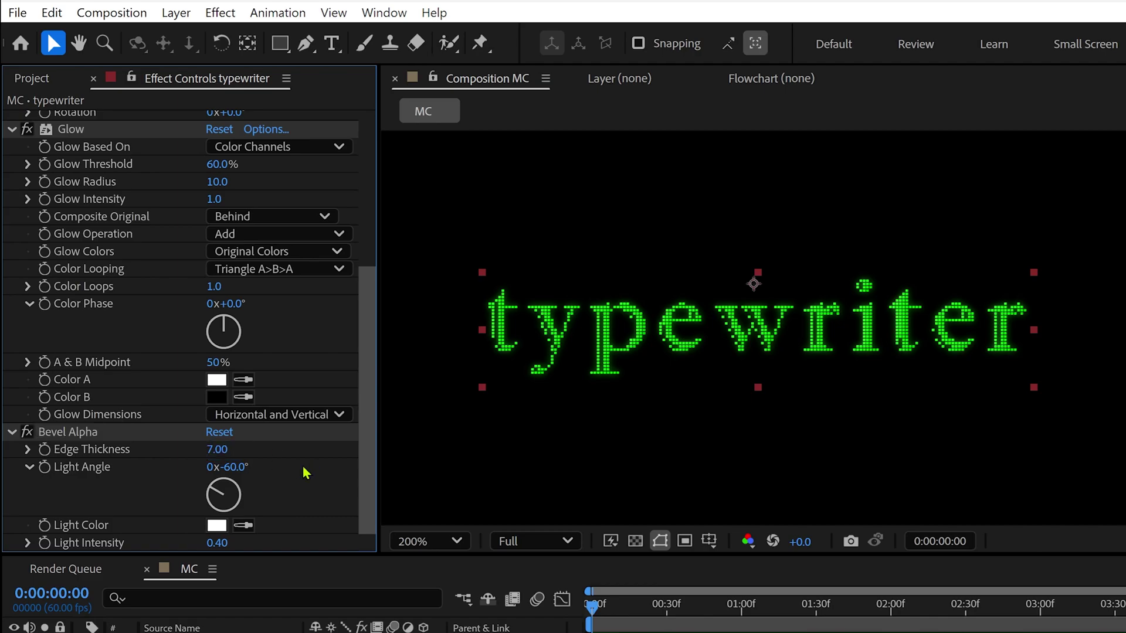
left_click(218, 543)
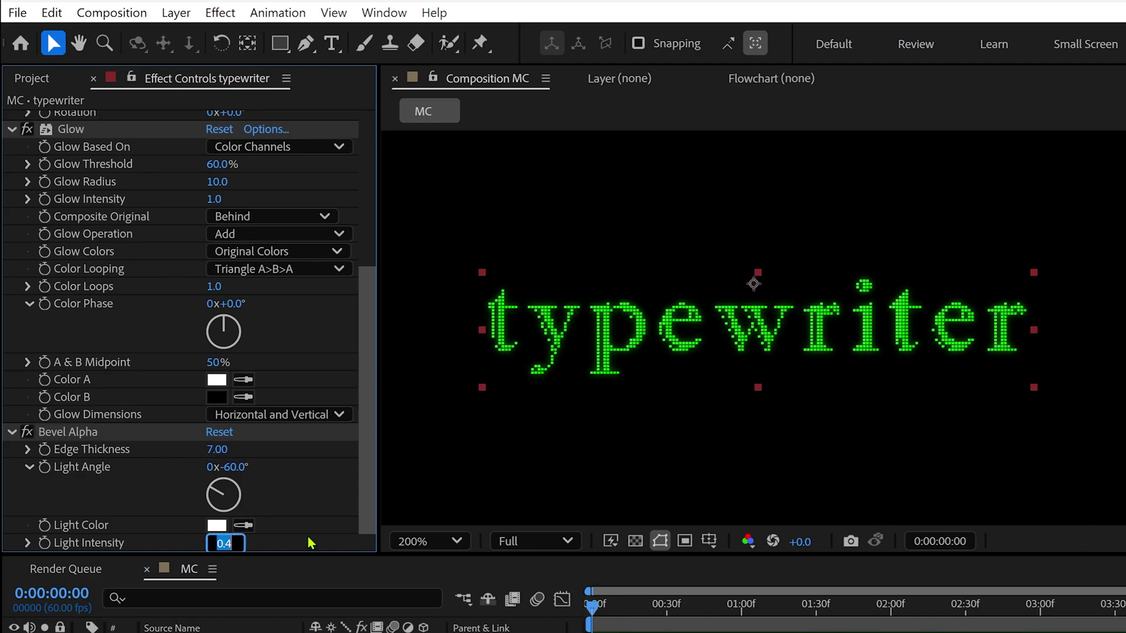
key("Return")
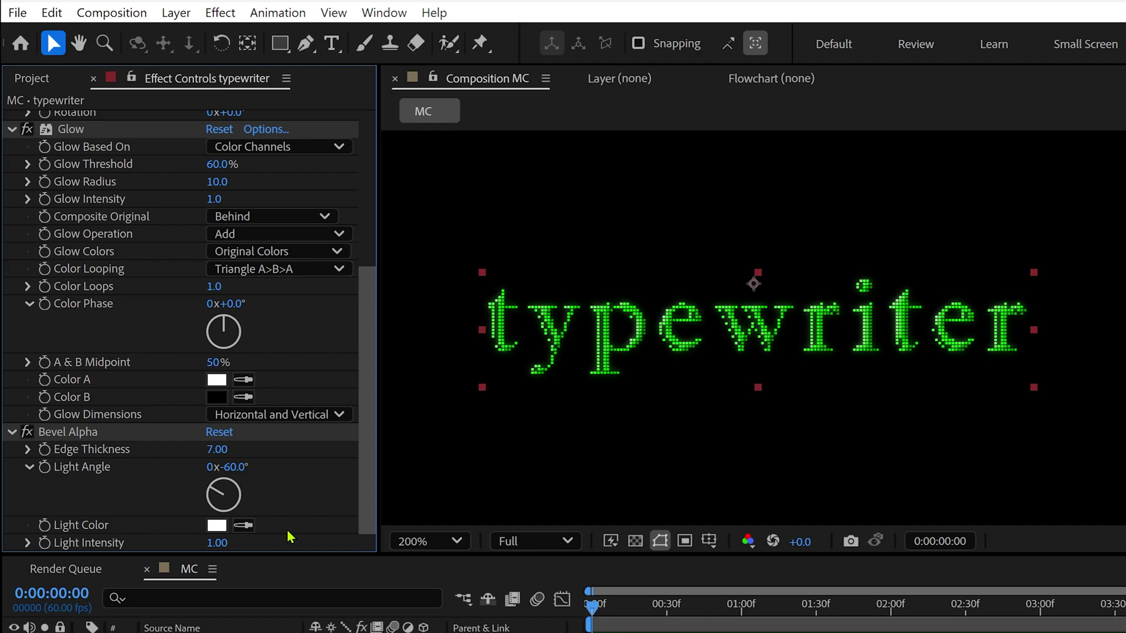
- Inspect the bevelled dots up close, then try and undo a Light Angle change
key("period")
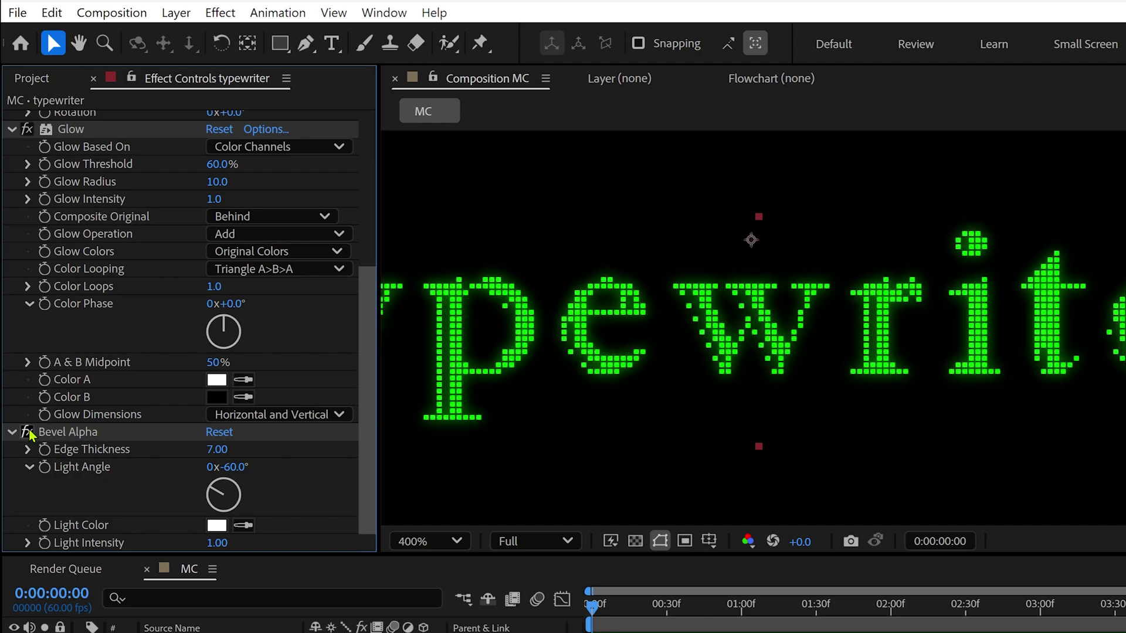
key("comma")
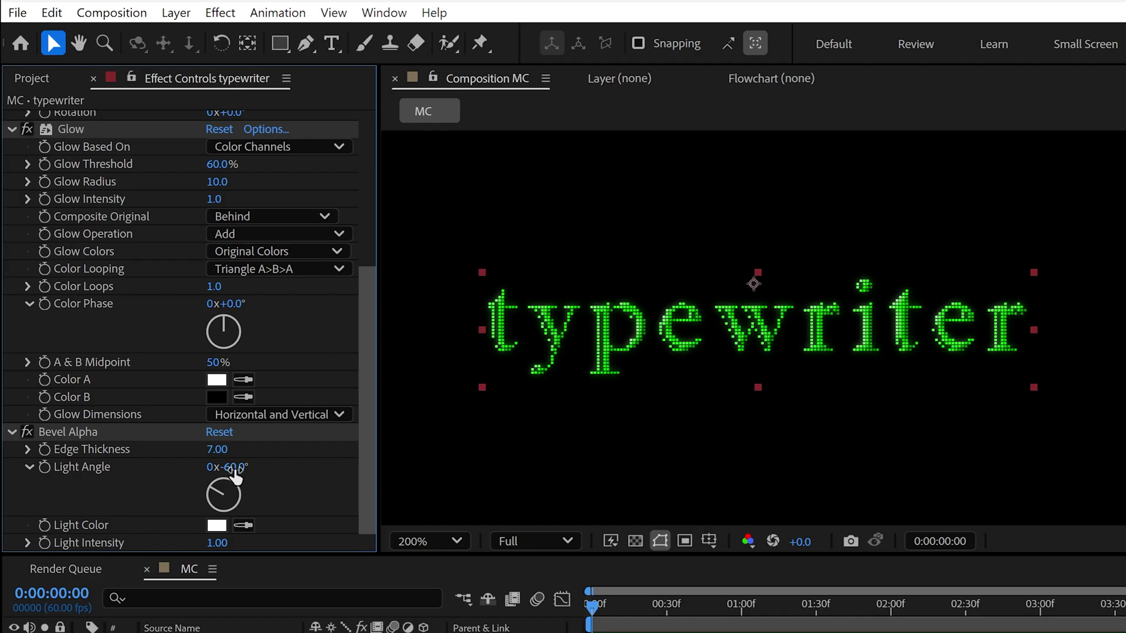
left_click_drag(234, 476, 397, 446)
key("ctrl+z")
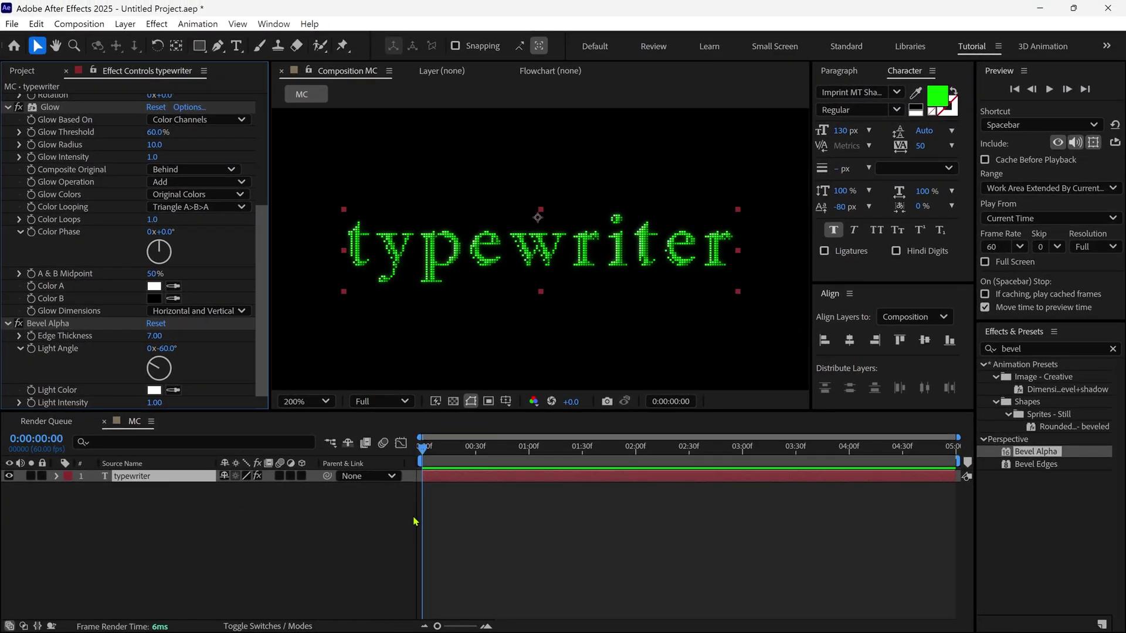
left_click(979, 350)
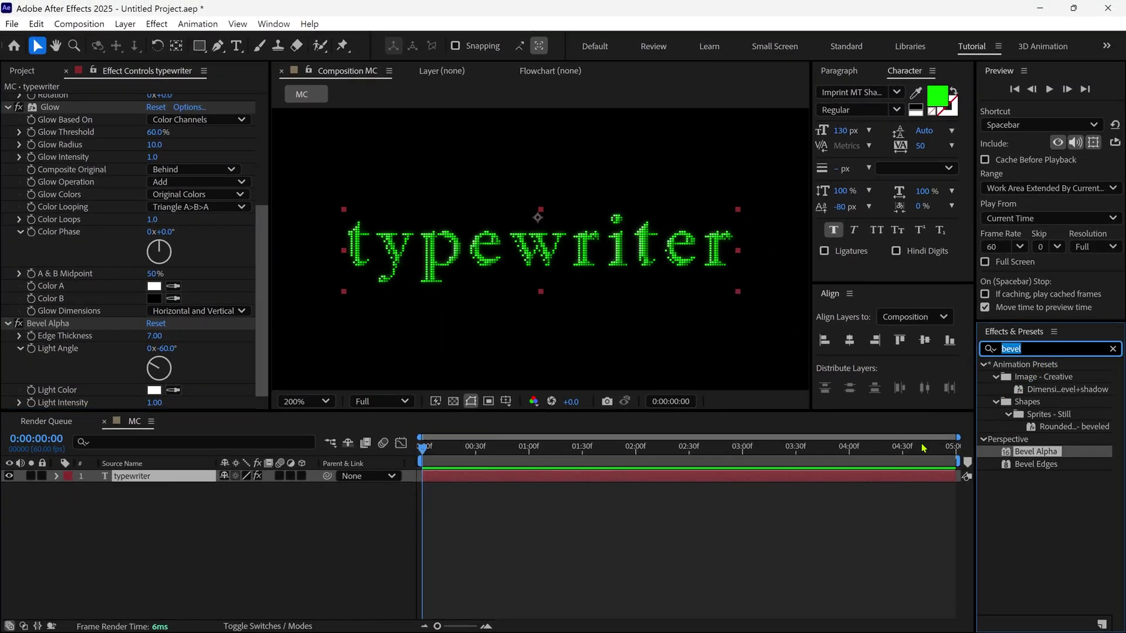
- Apply the Blinking Cursor Typewriter Console preset to the text
type("blinking")
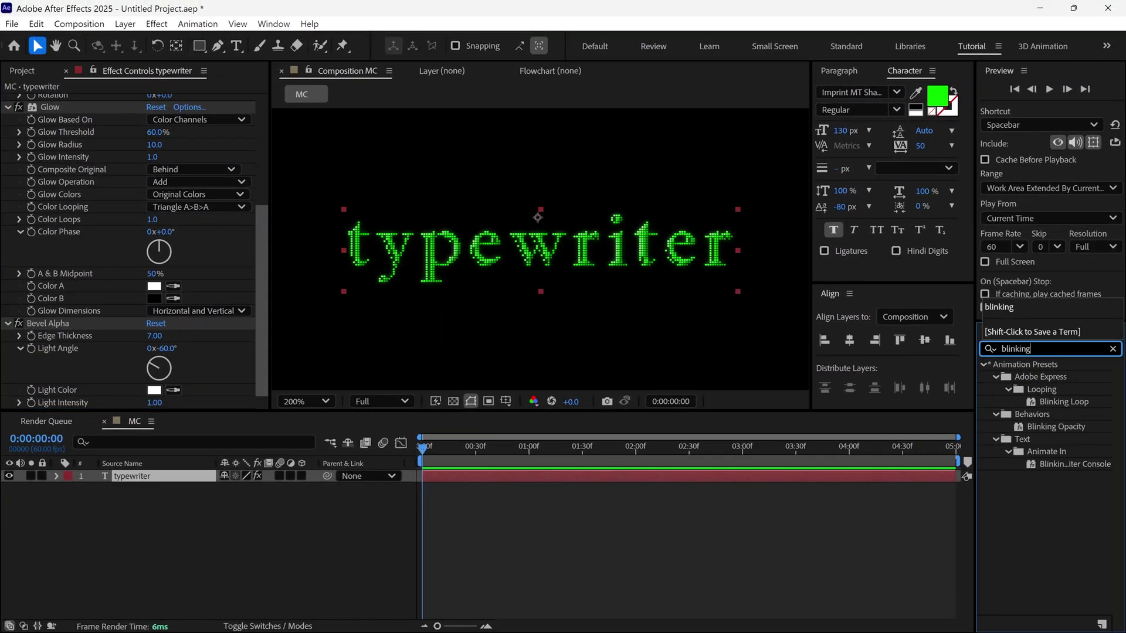
type(" c")
left_click(1071, 404)
left_click_drag(1068, 402, 515, 261)
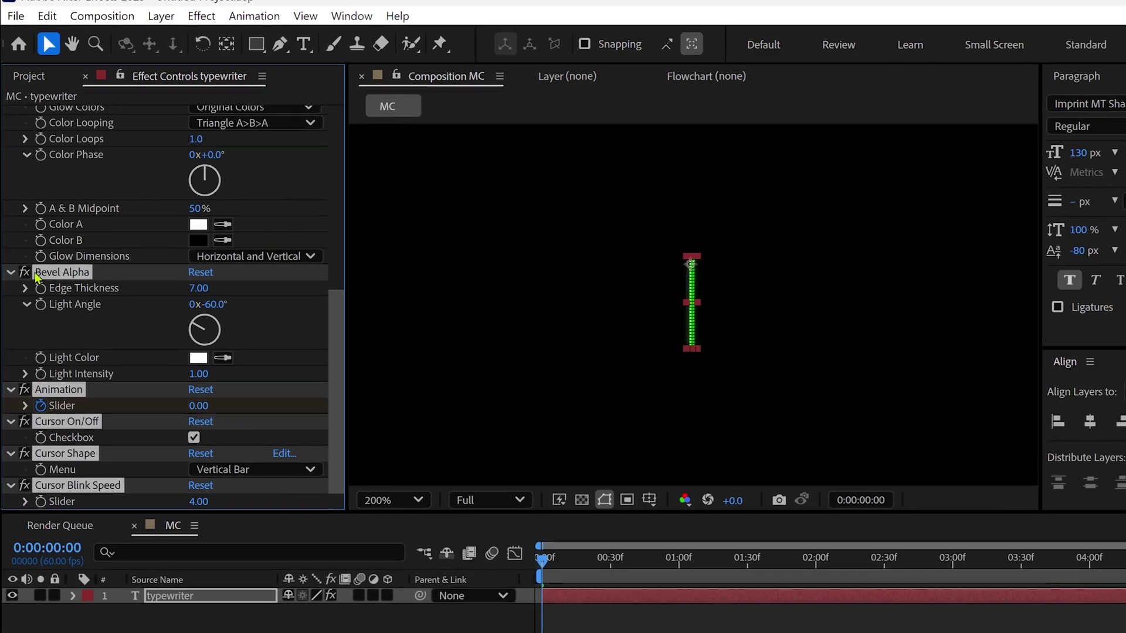
- Collapse all effects, expand Animation, Cursor On/Off, Cursor Shape and Cursor Blink Speed, and preview
left_click(13, 421, "ctrl")
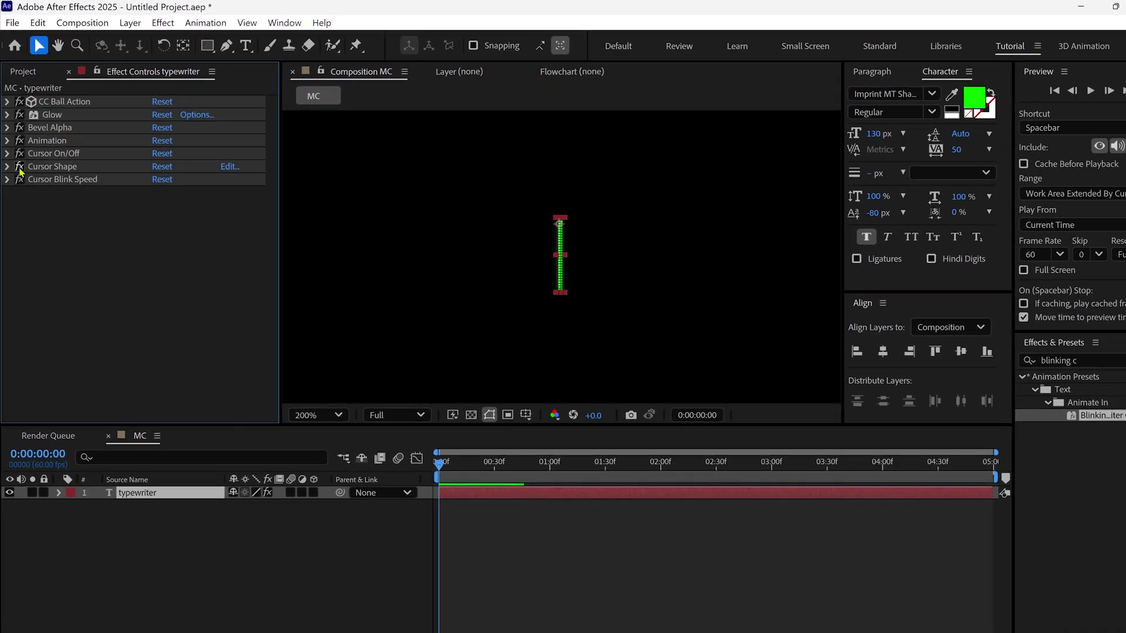
left_click(7, 137)
left_click(7, 161)
left_click(7, 186)
left_click(7, 212)
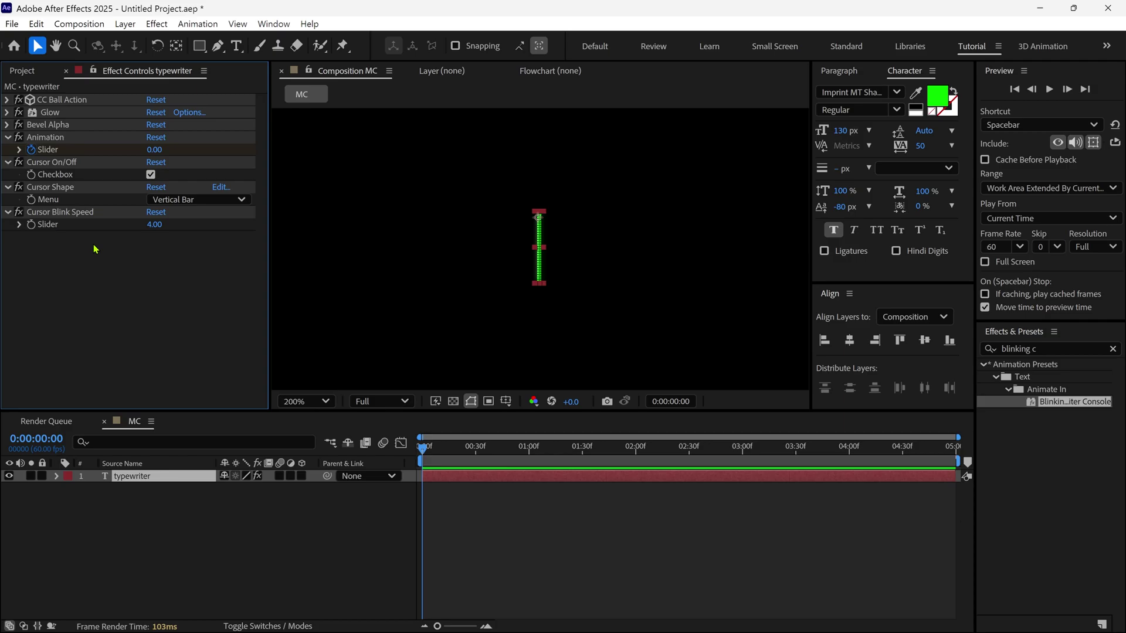
key("space")
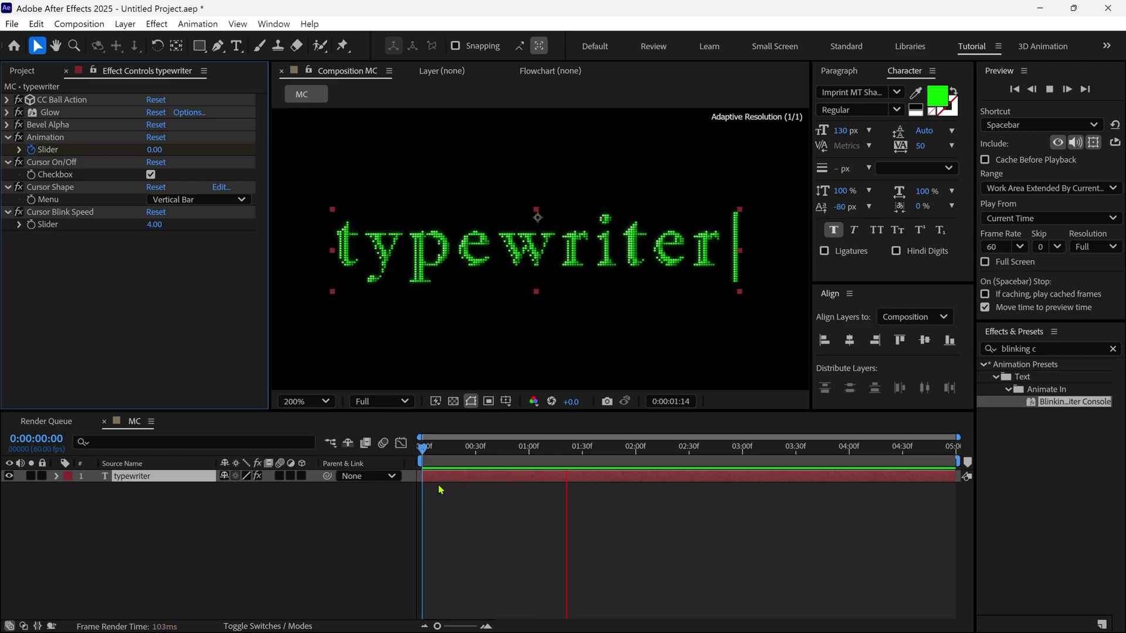
- End the work area where typing finishes and toggle the cursor off and back on
left_click(683, 528)
key("n")
key("space")
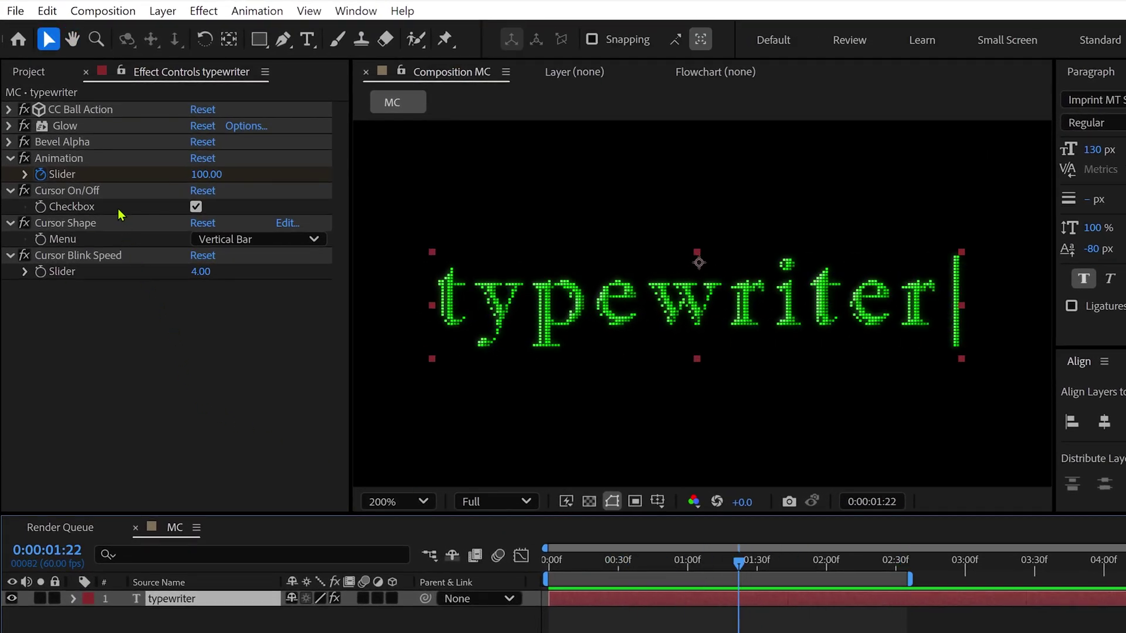
left_click(195, 207)
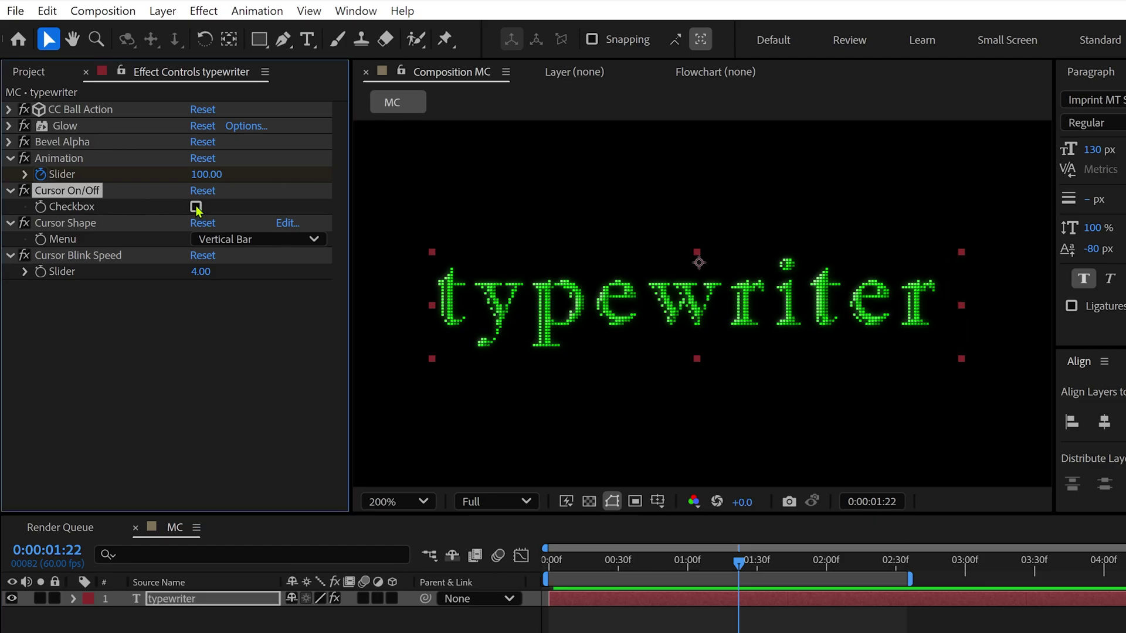
left_click(196, 207)
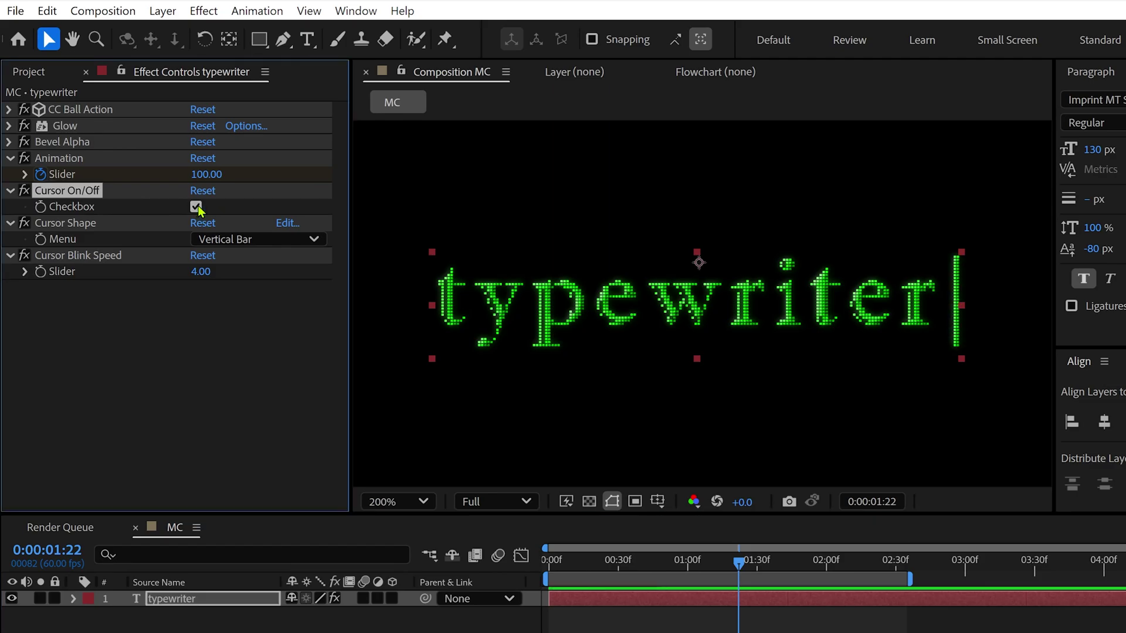
- Set the Cursor Shape to Underscore and preview the type-on from the start
left_click(276, 242)
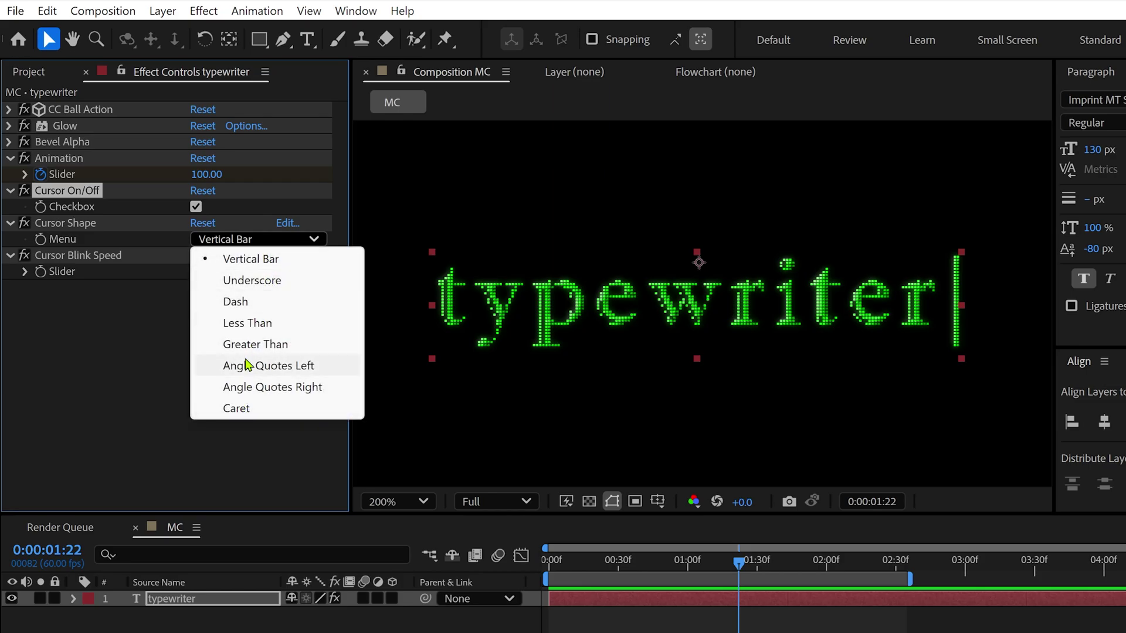
left_click(286, 282)
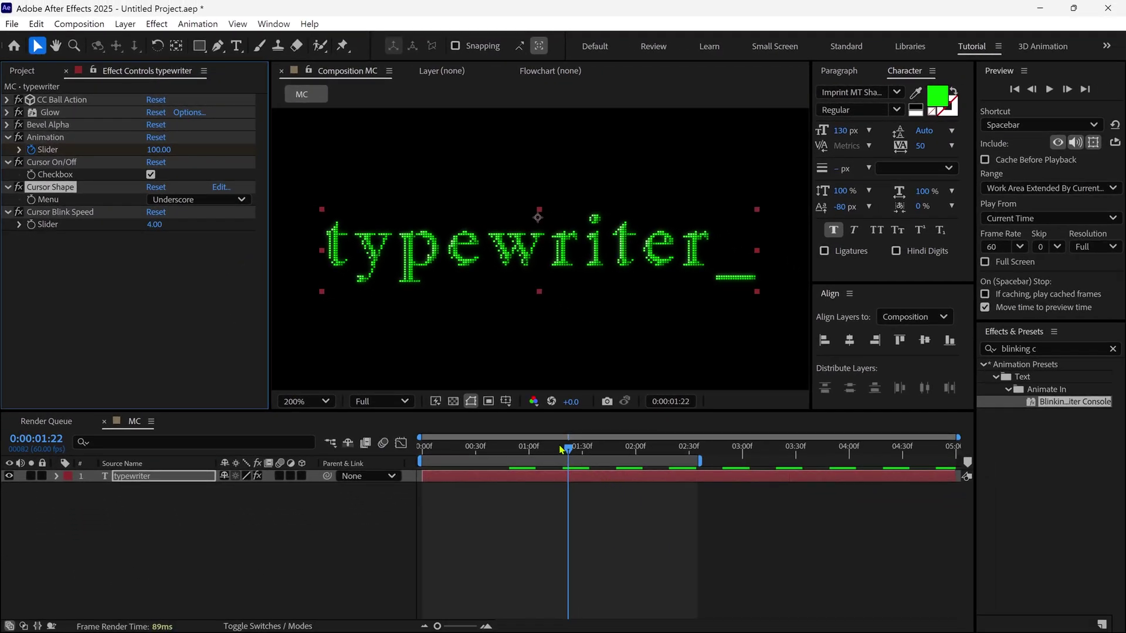
left_click_drag(562, 450, 422, 450)
key("space")
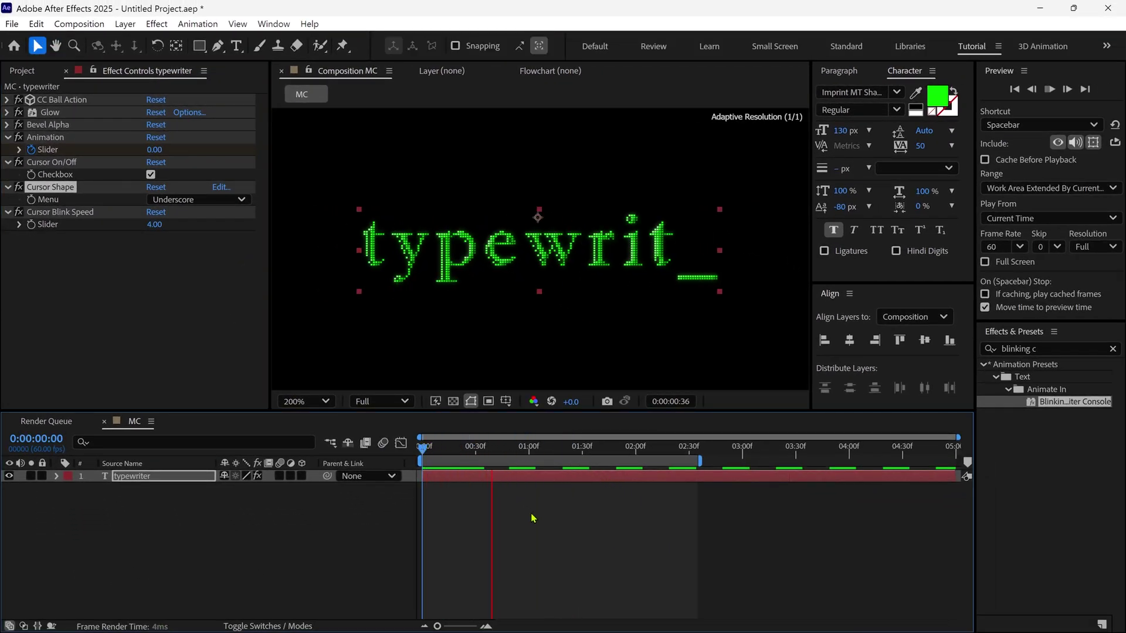
- Preview other fonts, keep Imprint MT Shadow, and rewind to the start
left_click(154, 226)
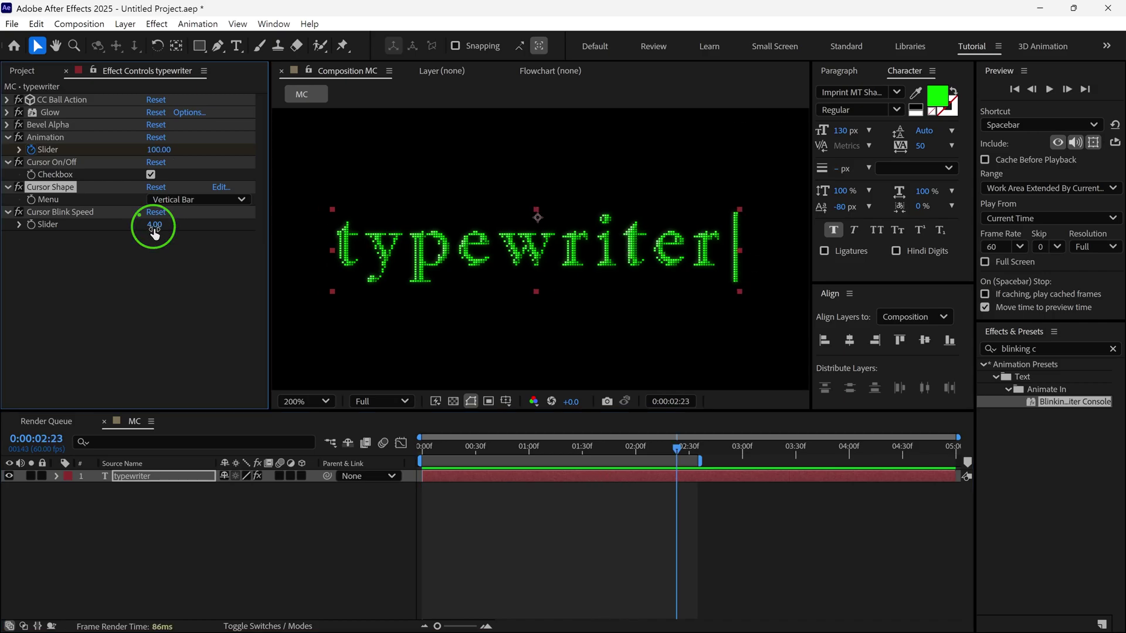
left_click(897, 92)
key("Down")
key("Down")
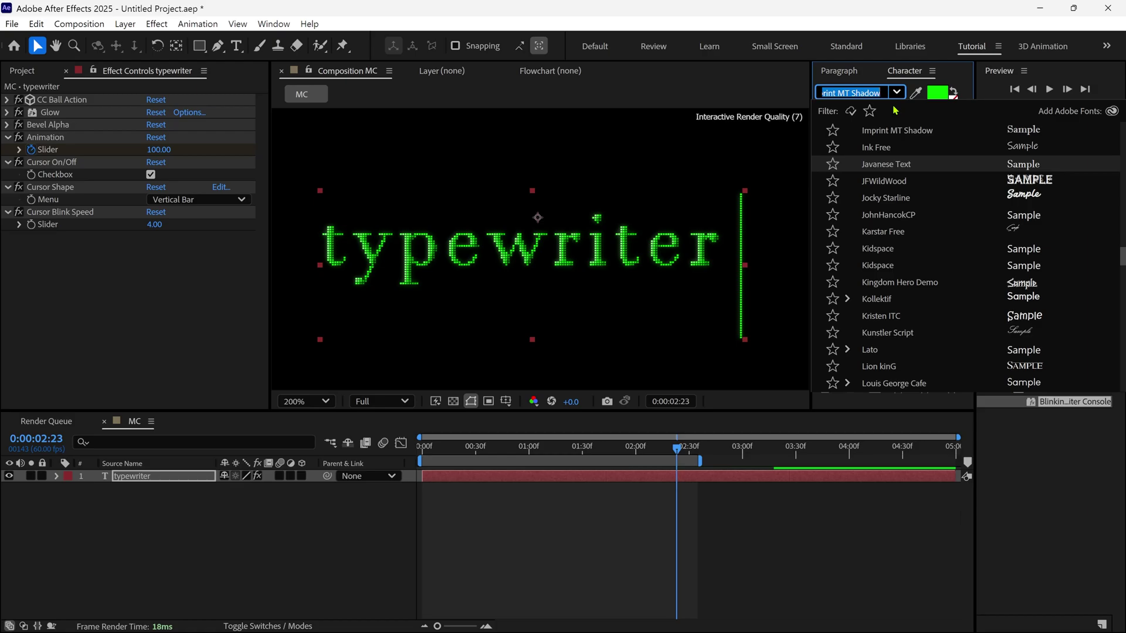
key("Down")
key("Down")
key("Up")
key("Up")
key("Up")
key("Up")
key("Return")
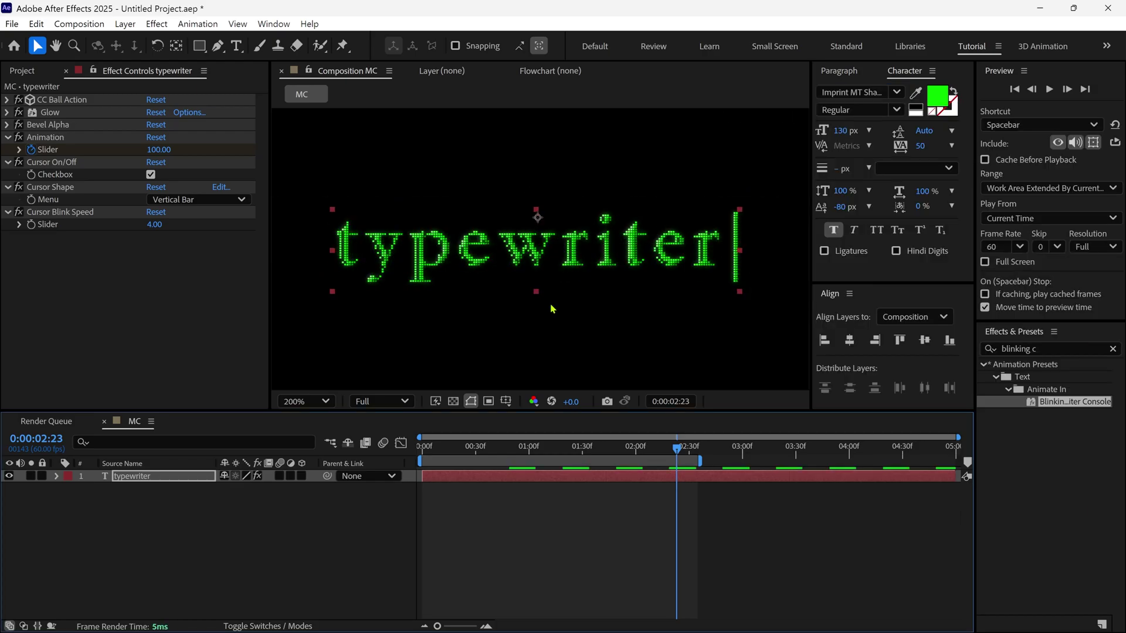
left_click_drag(645, 447, 390, 462)
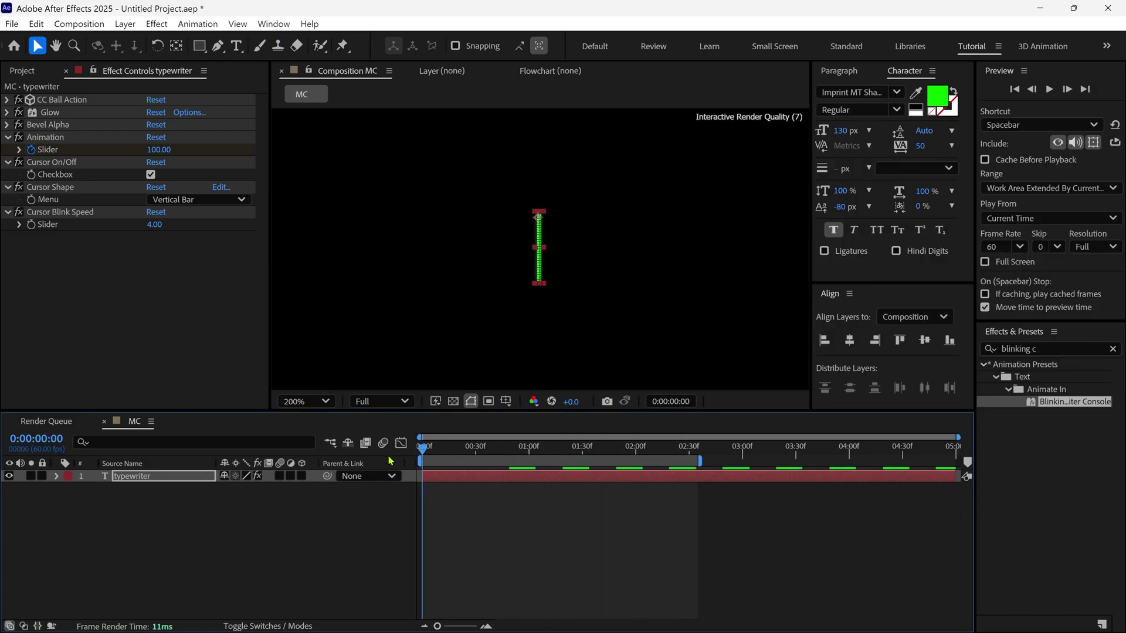
- Add an Animation Slider keyframe at 0:00:00:23
key("u")
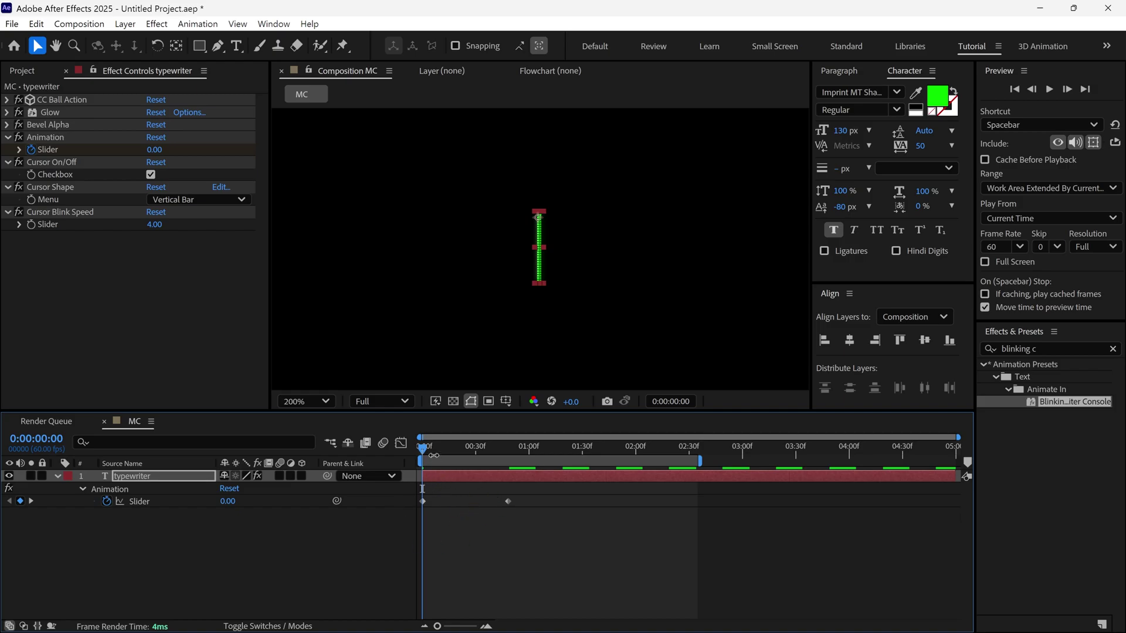
left_click_drag(424, 457, 463, 451)
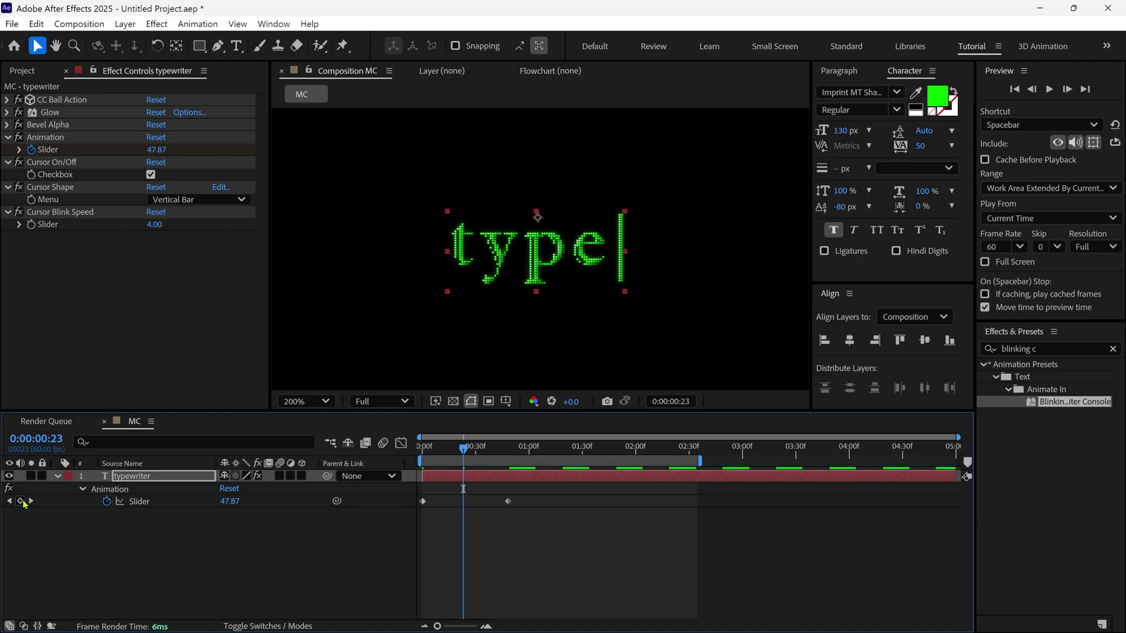
left_click(22, 502)
- Alt-stretch all three Slider keyframes toward 2:00 and Easy Ease the middle one
left_click_drag(517, 487, 416, 514)
key("alt")
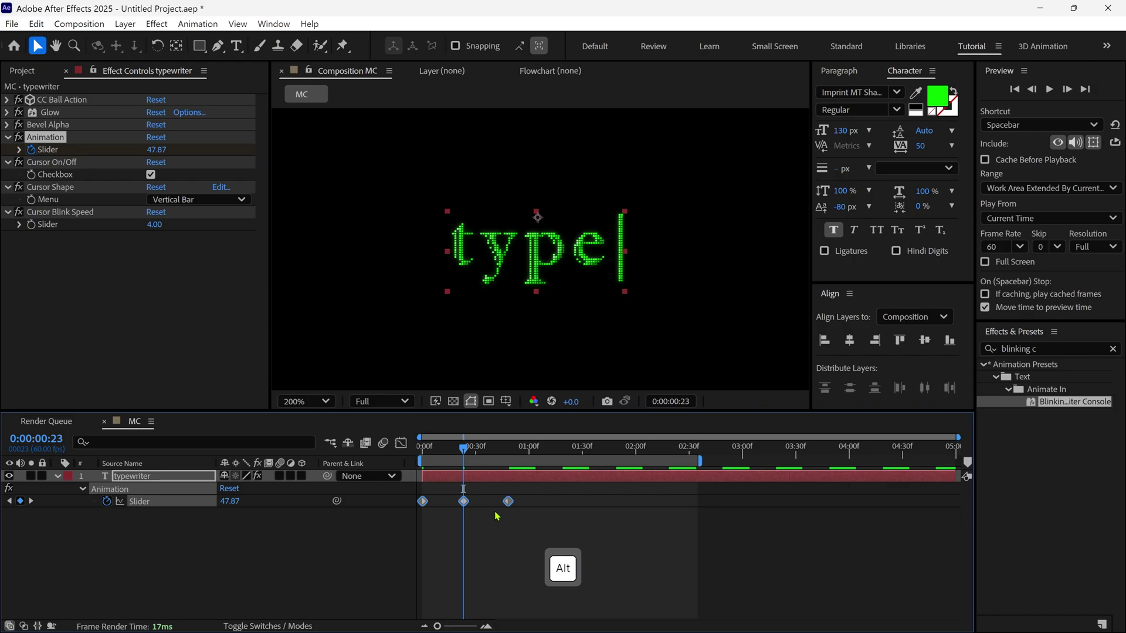
left_click_drag(509, 509, 639, 509)
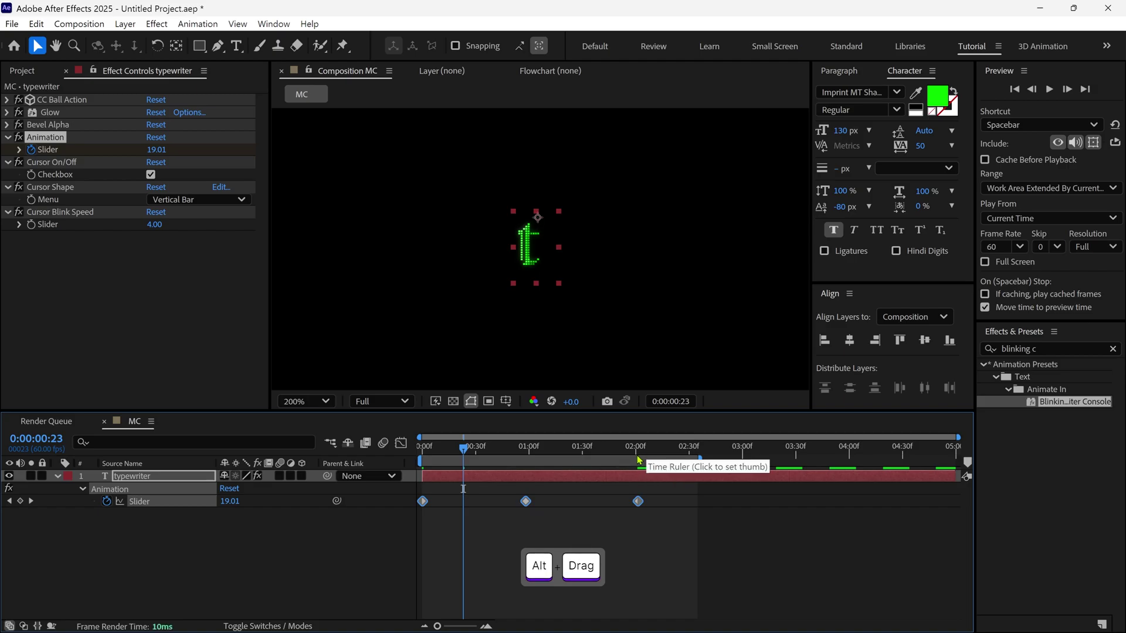
left_click(526, 502)
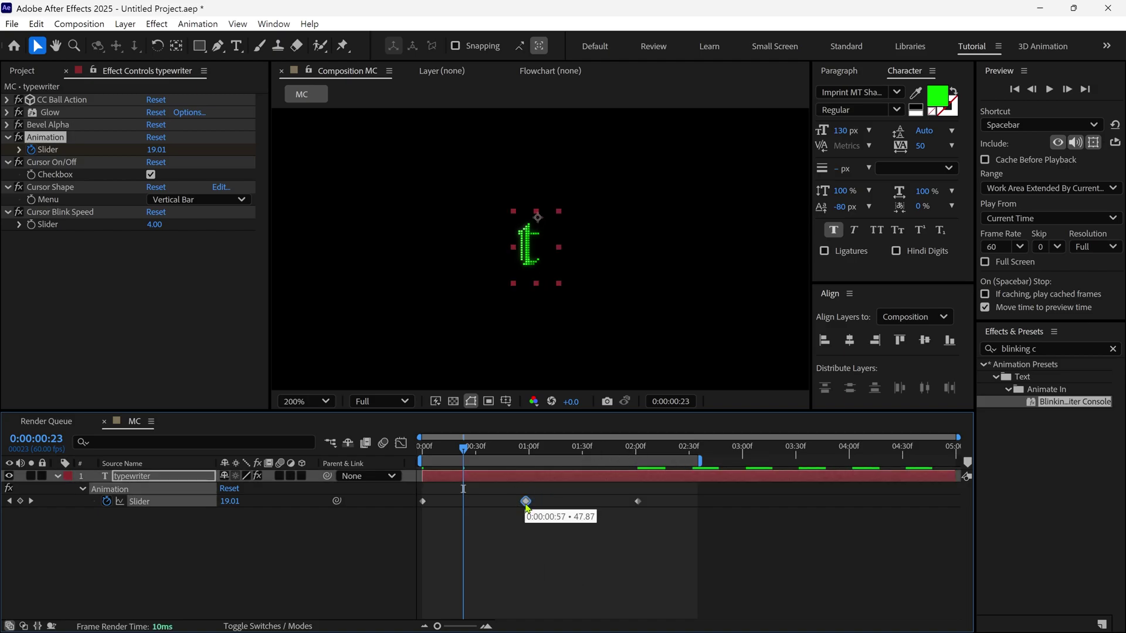
key("F9")
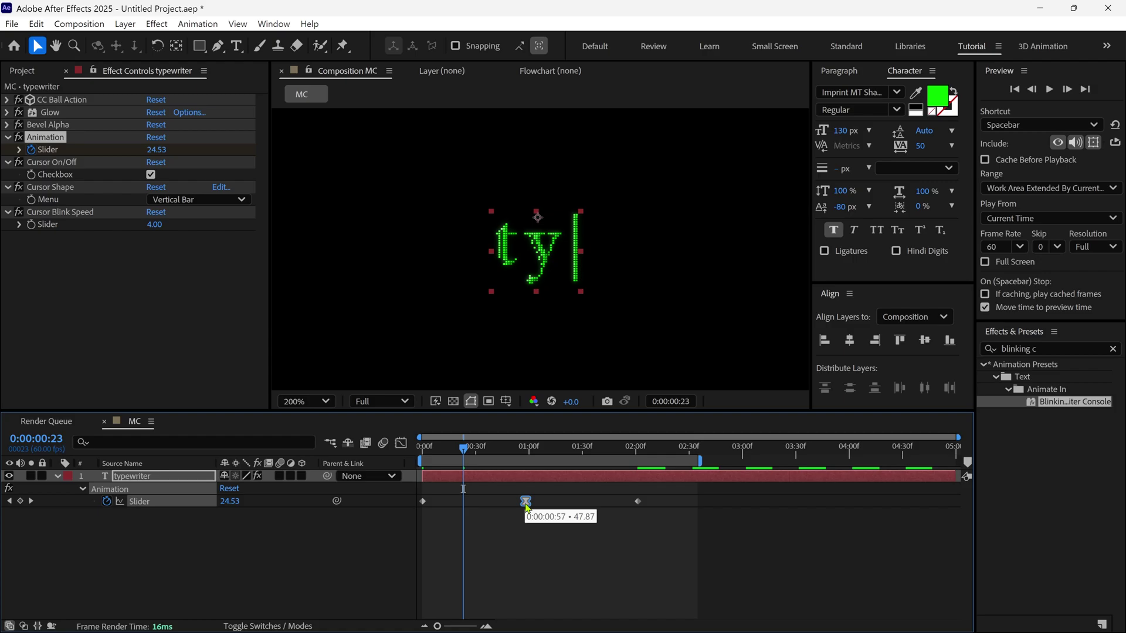
left_click(401, 444)
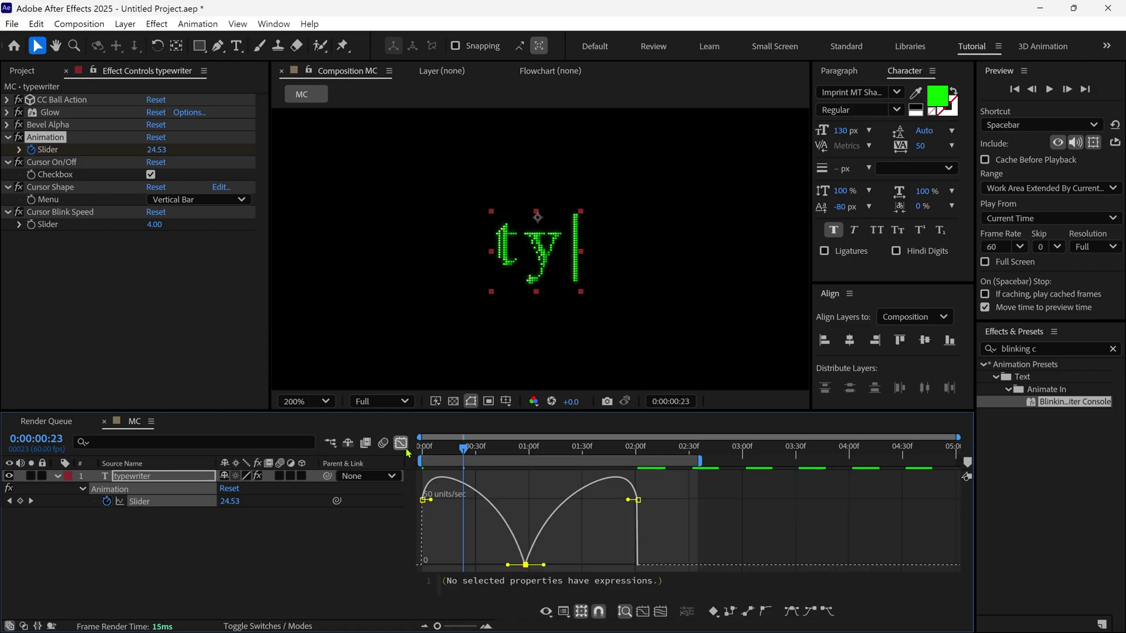
- Widen the middle keyframe's incoming ease to about 71% and preview the type-on
left_click_drag(507, 566, 562, 565)
left_click_drag(463, 455, 406, 510)
key("space")
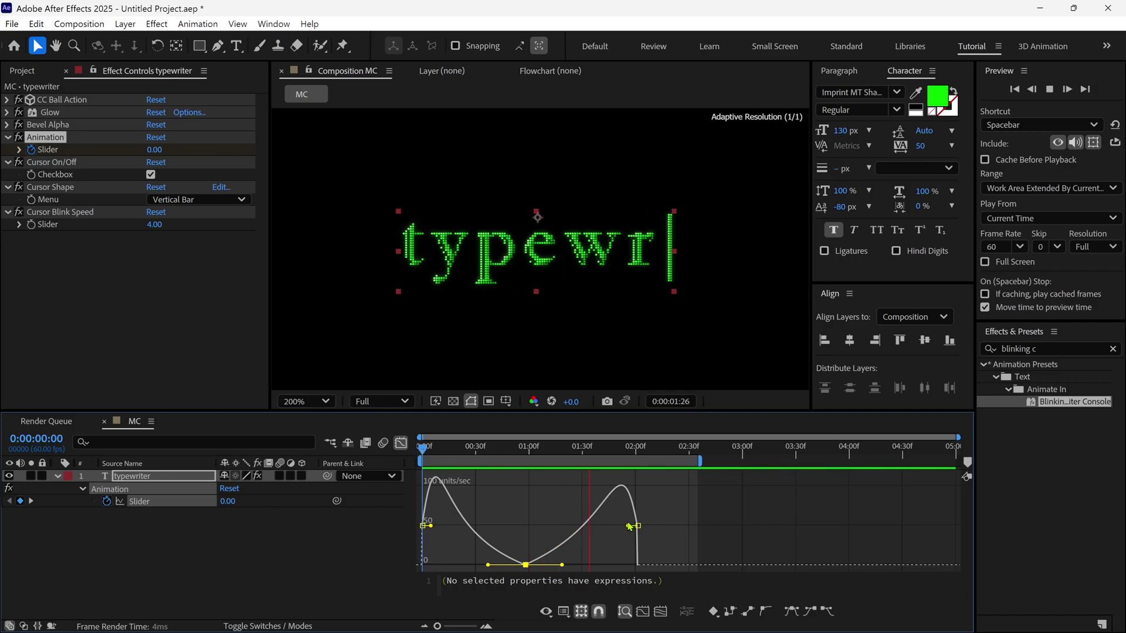